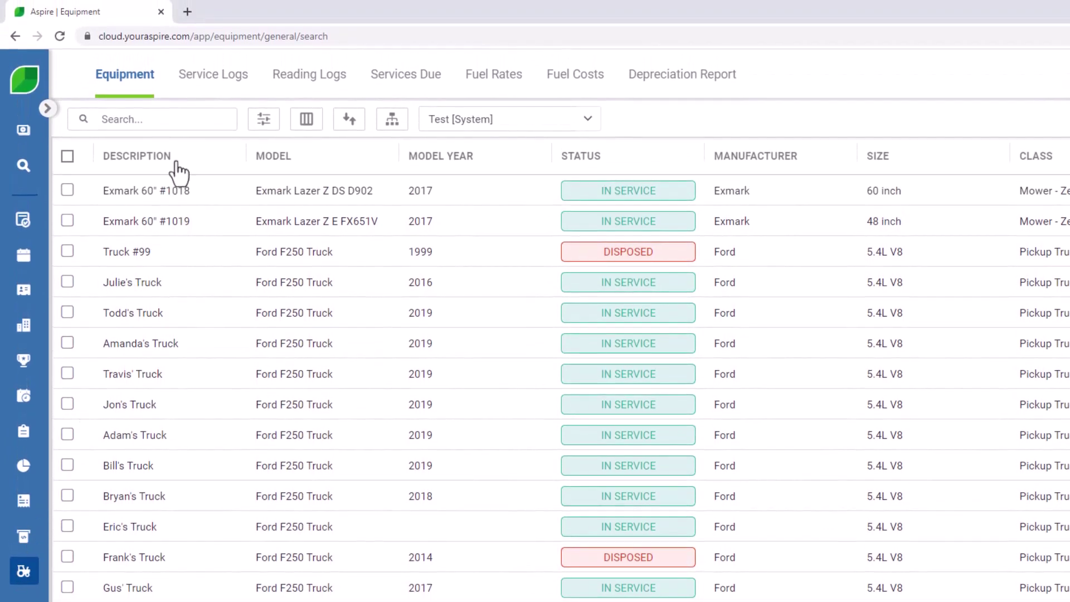
# Open the equipment service logs and load the Maintenance Costs This Month saved view
pyautogui.click(213, 83)
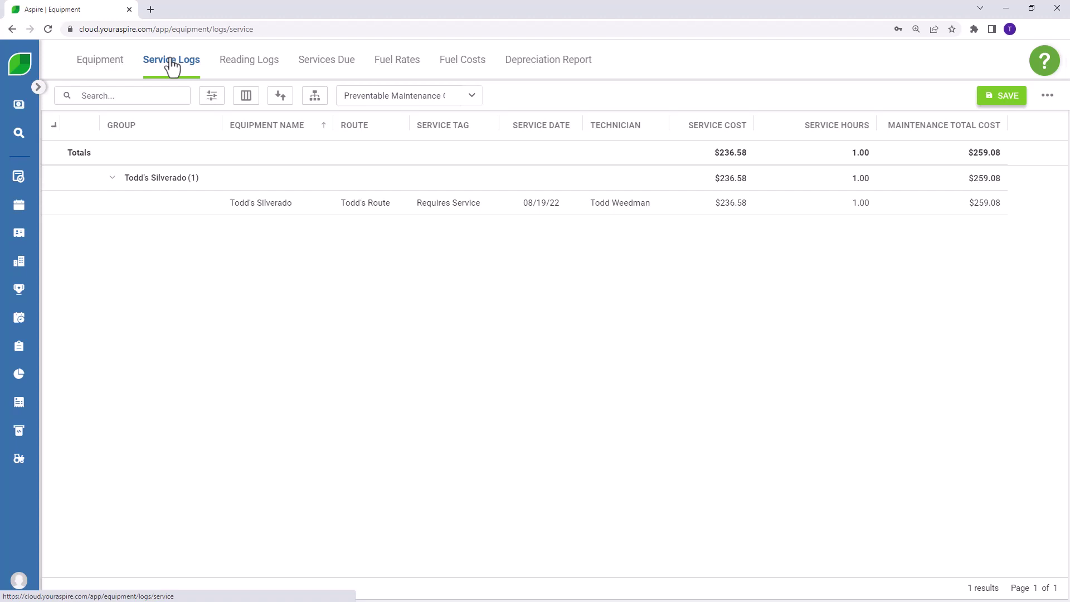
pyautogui.click(372, 96)
pyautogui.click(471, 98)
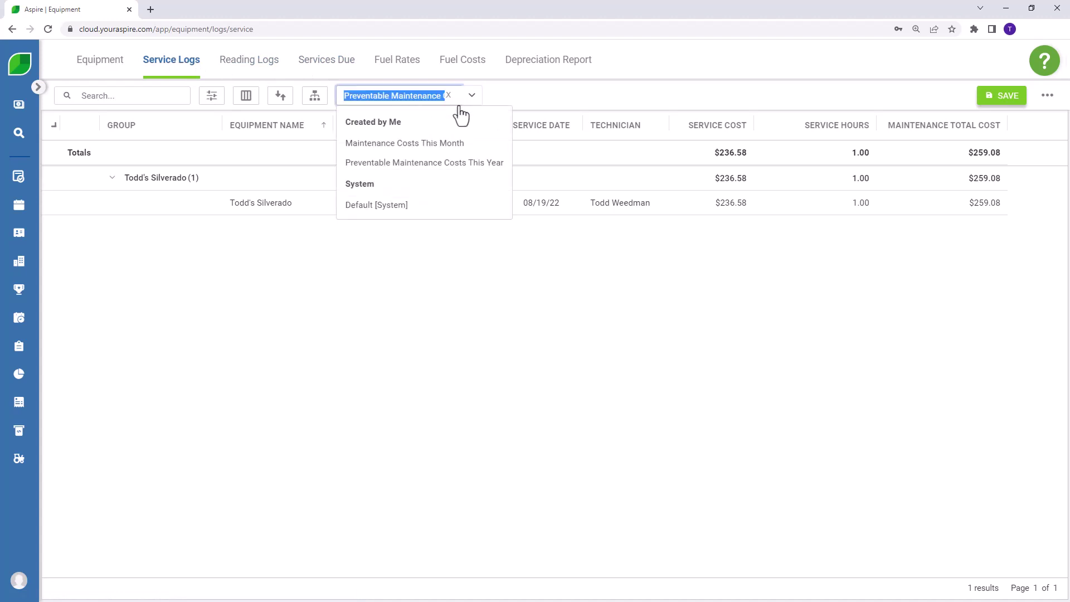
pyautogui.click(407, 143)
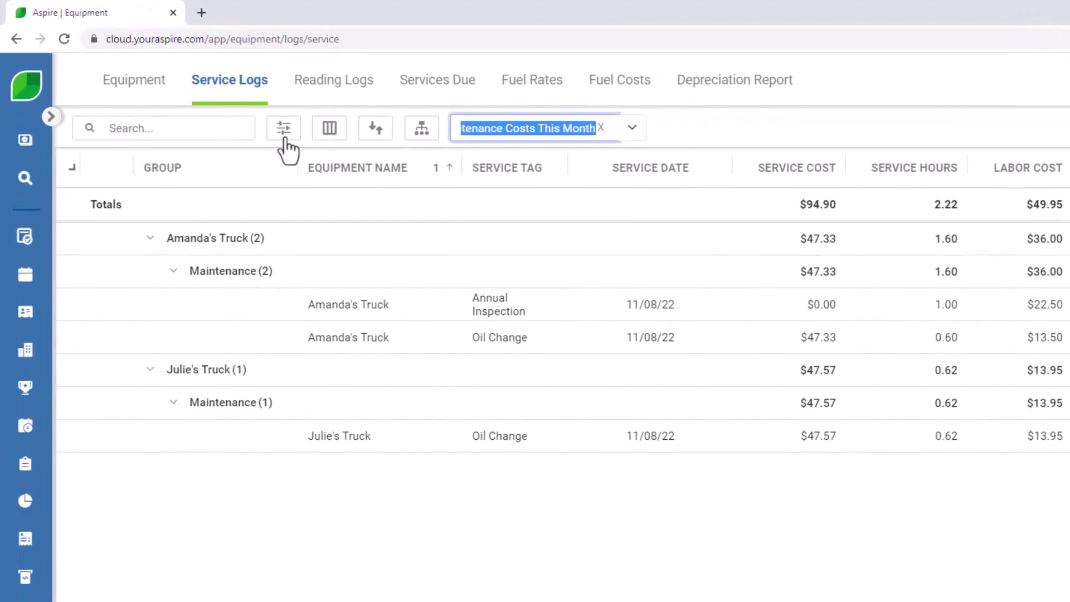
pyautogui.click(280, 134)
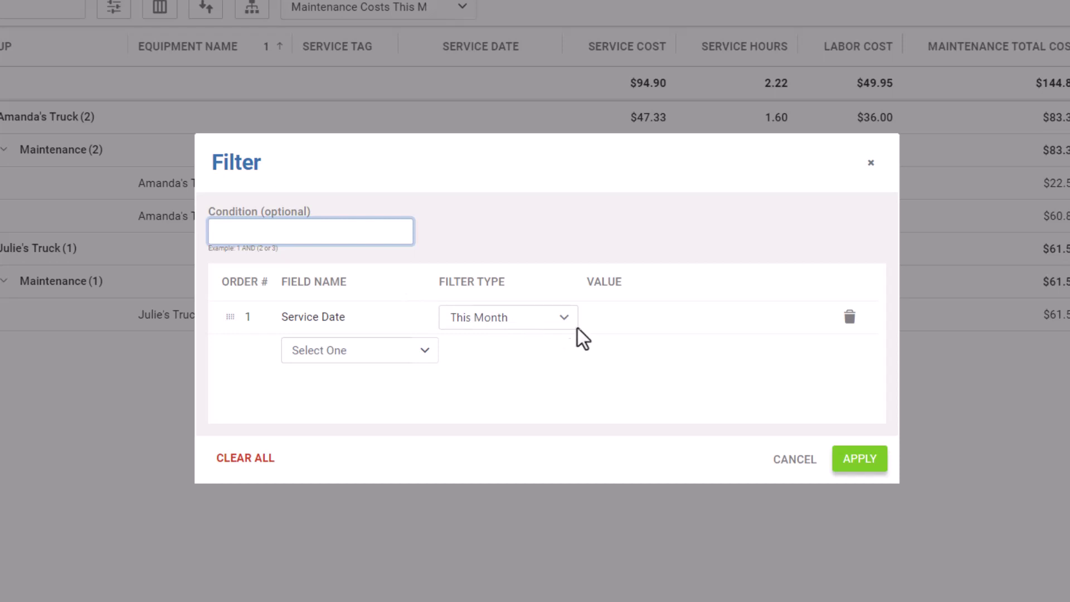
pyautogui.click(564, 322)
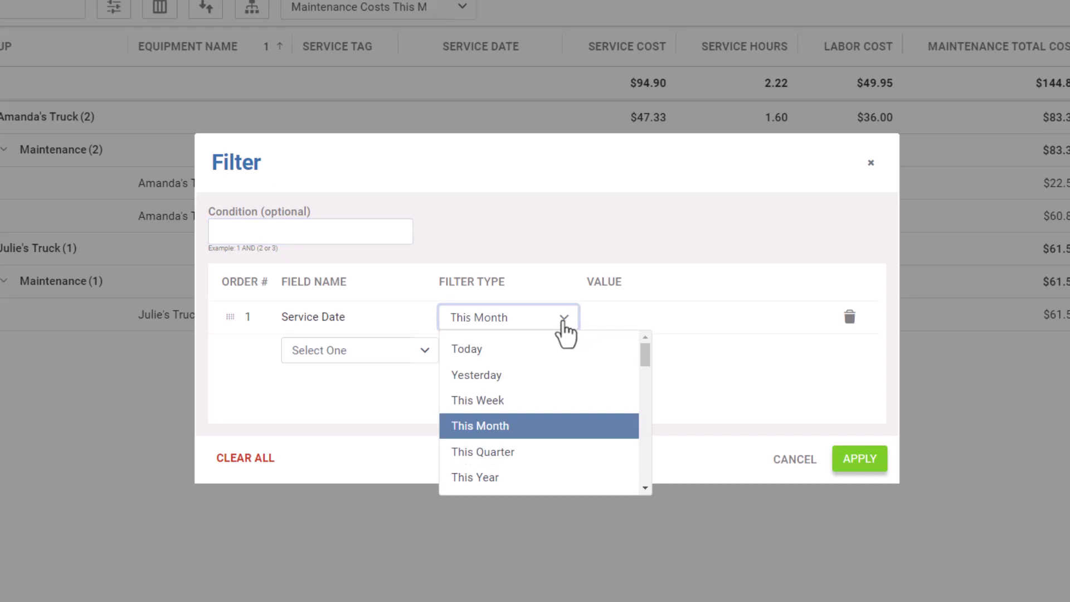
pyautogui.click(796, 385)
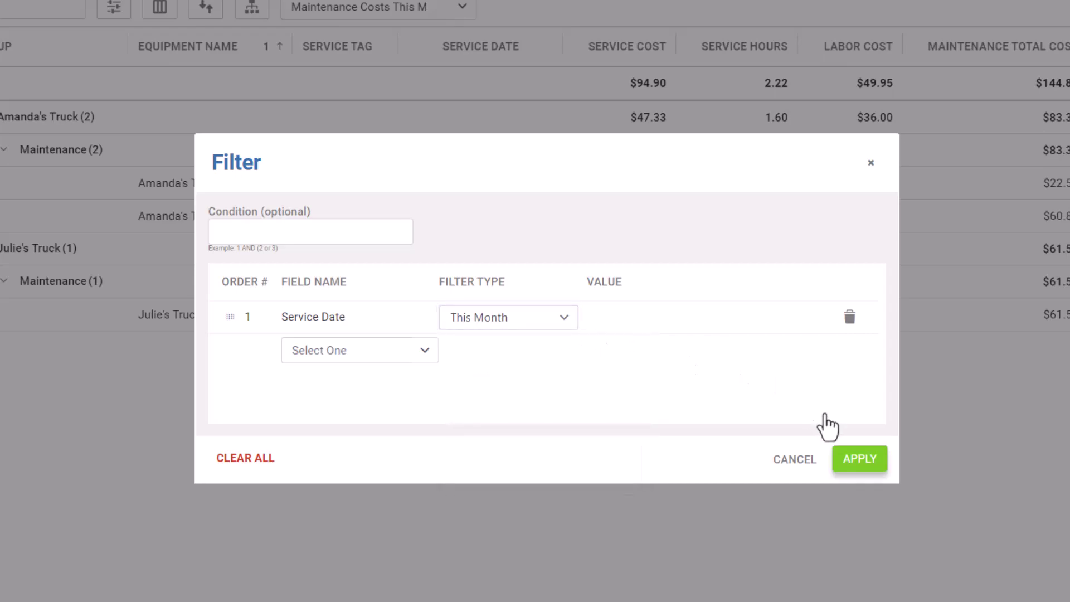
pyautogui.click(865, 462)
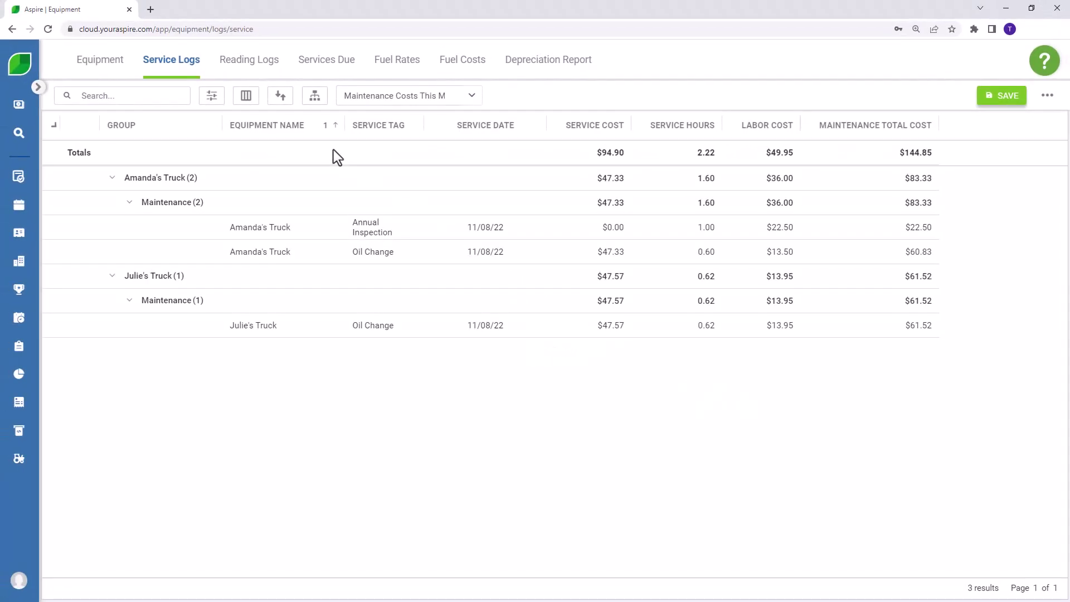
pyautogui.click(240, 89)
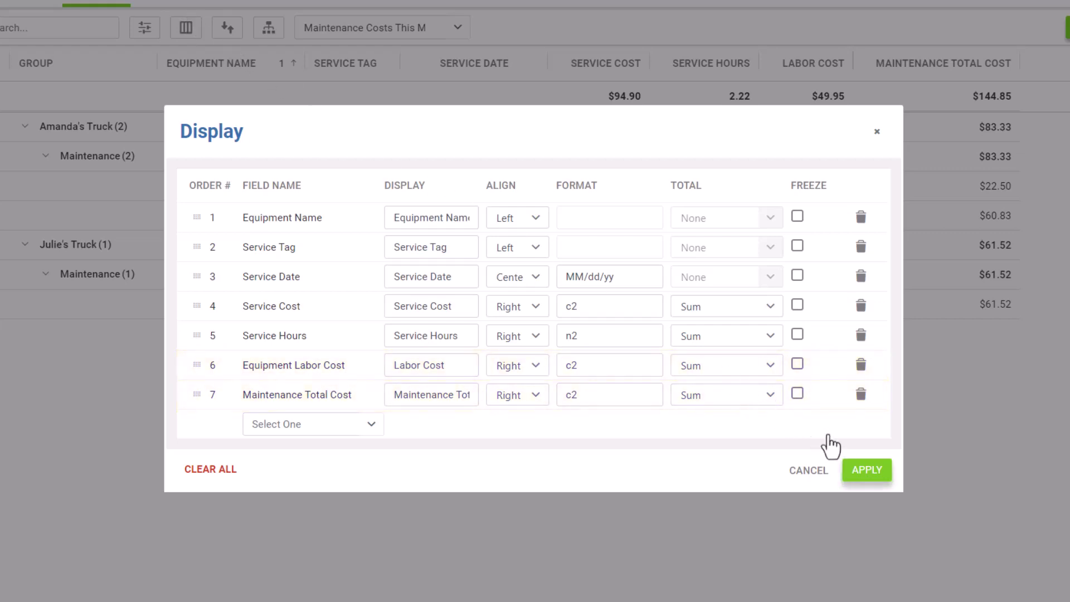
pyautogui.click(874, 473)
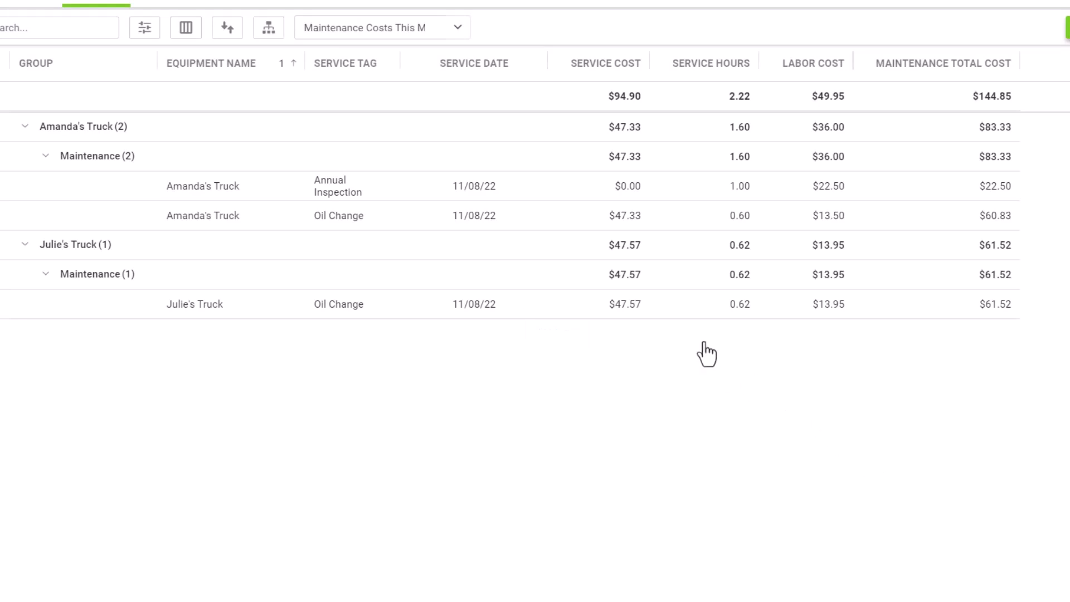
pyautogui.click(268, 28)
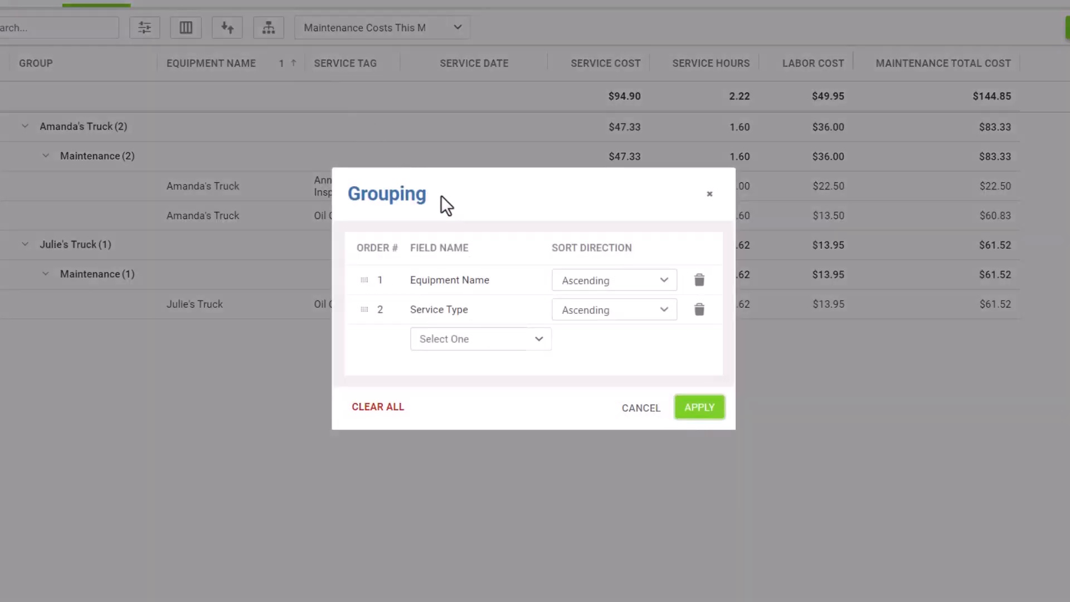
pyautogui.click(699, 409)
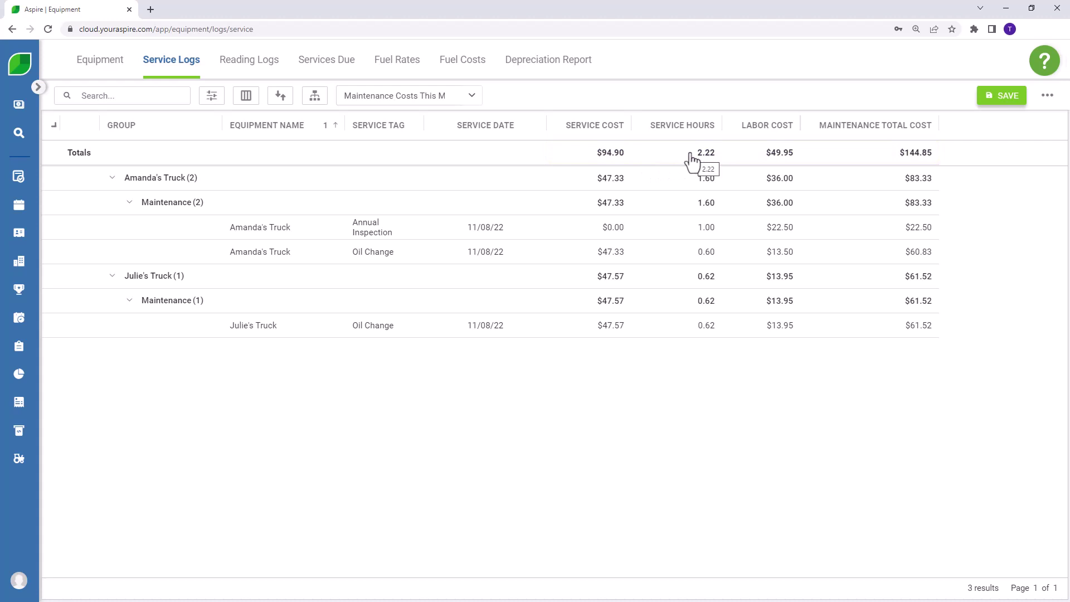
# Apply Amanda's Truck Annual Inspection log, then load the Preventable Maintenance Costs This Year view
pyautogui.click(423, 238)
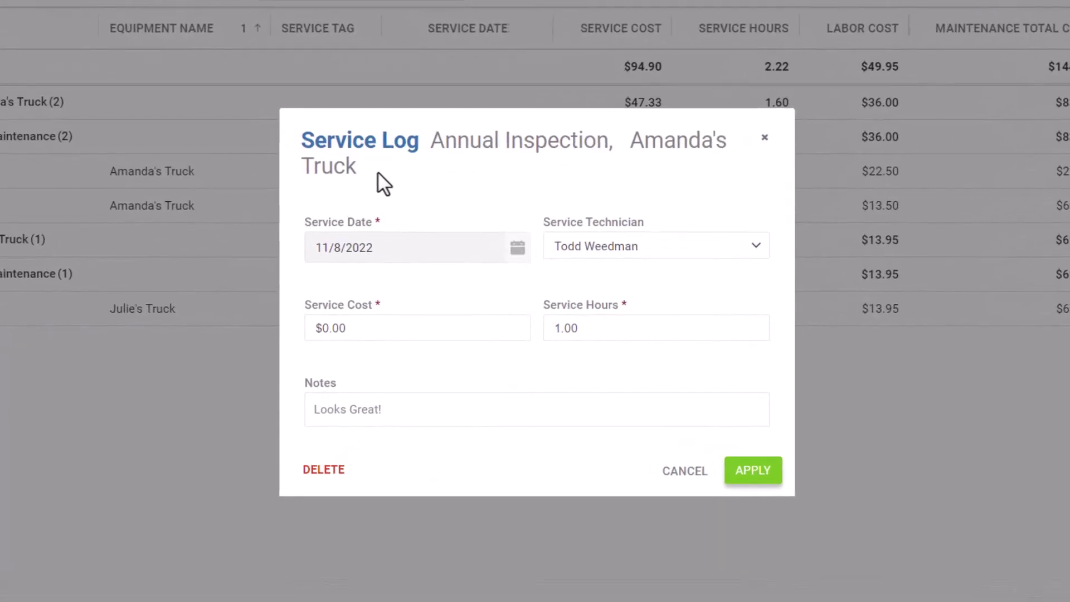
pyautogui.click(739, 482)
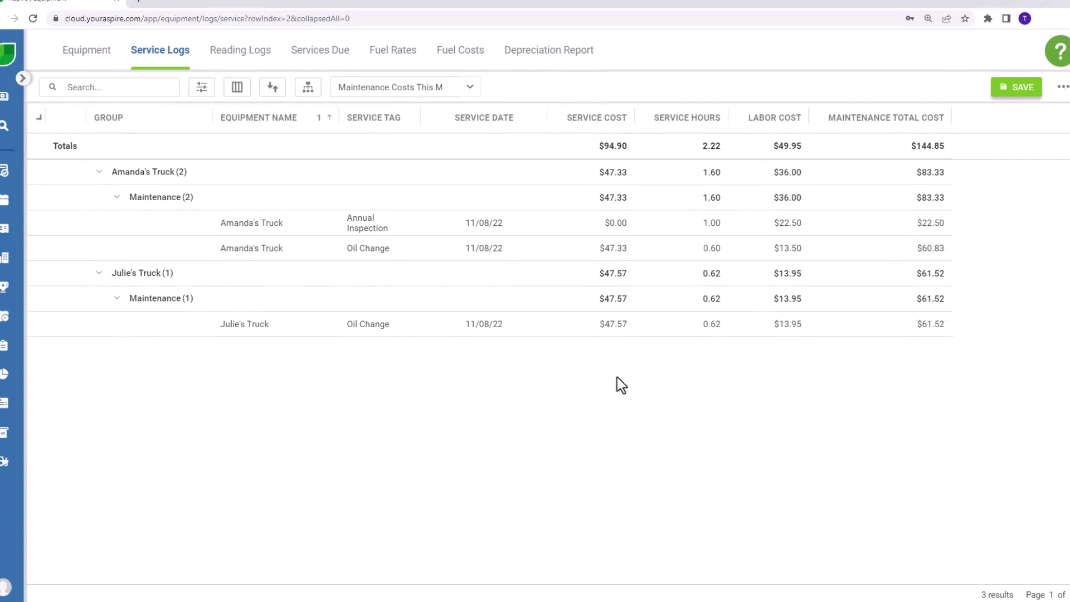
pyautogui.click(468, 100)
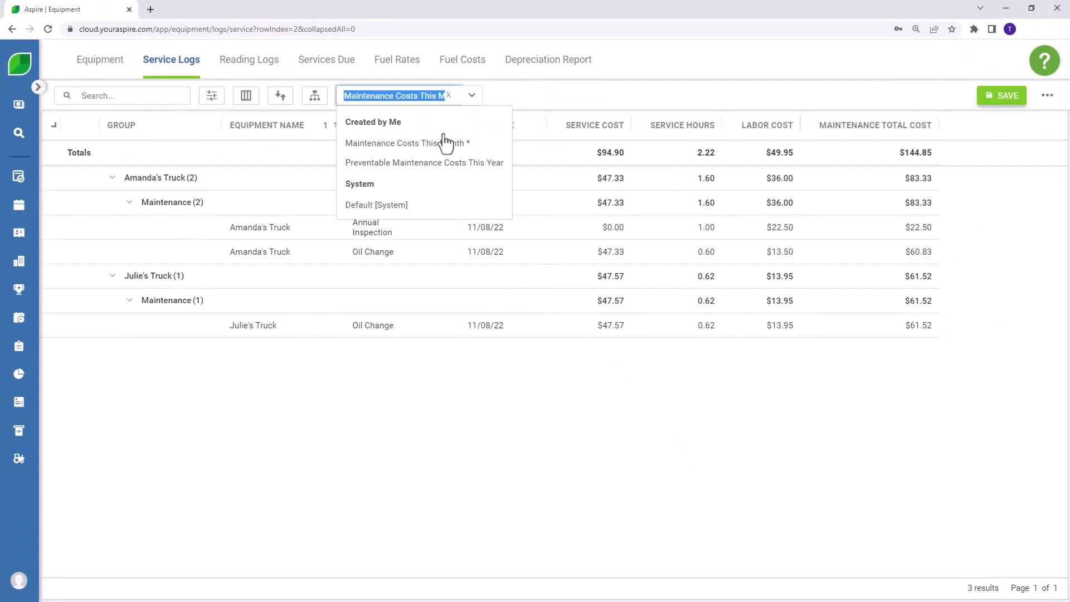
pyautogui.click(427, 165)
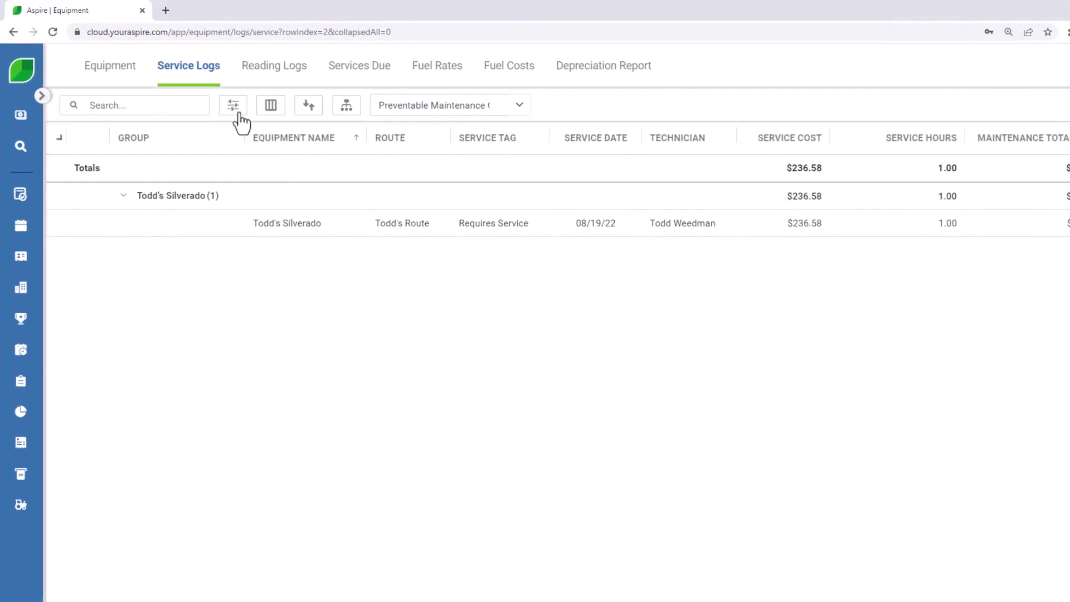
pyautogui.click(235, 107)
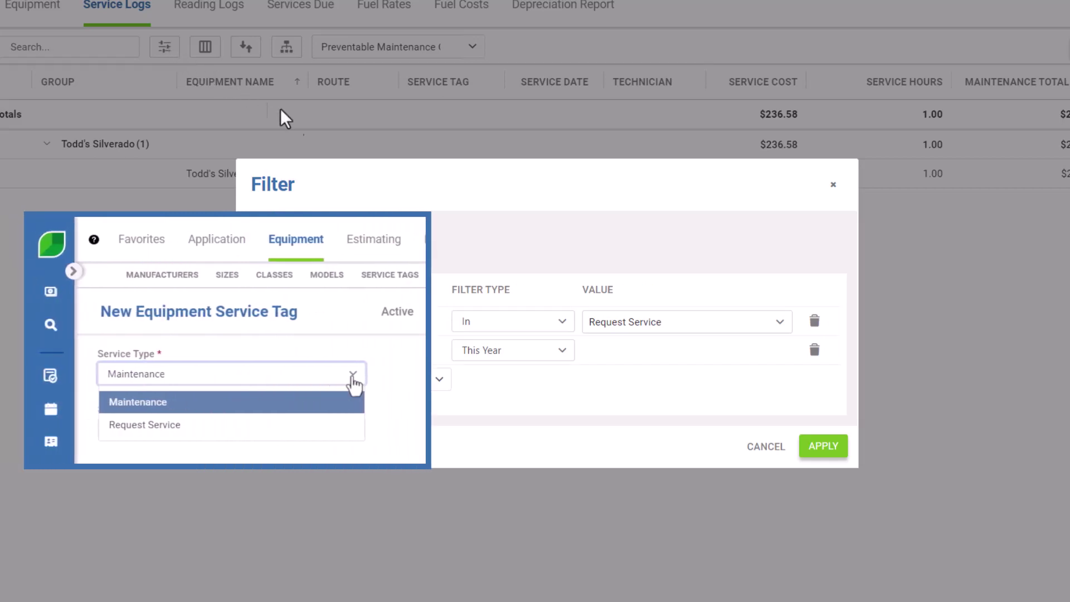
pyautogui.click(673, 335)
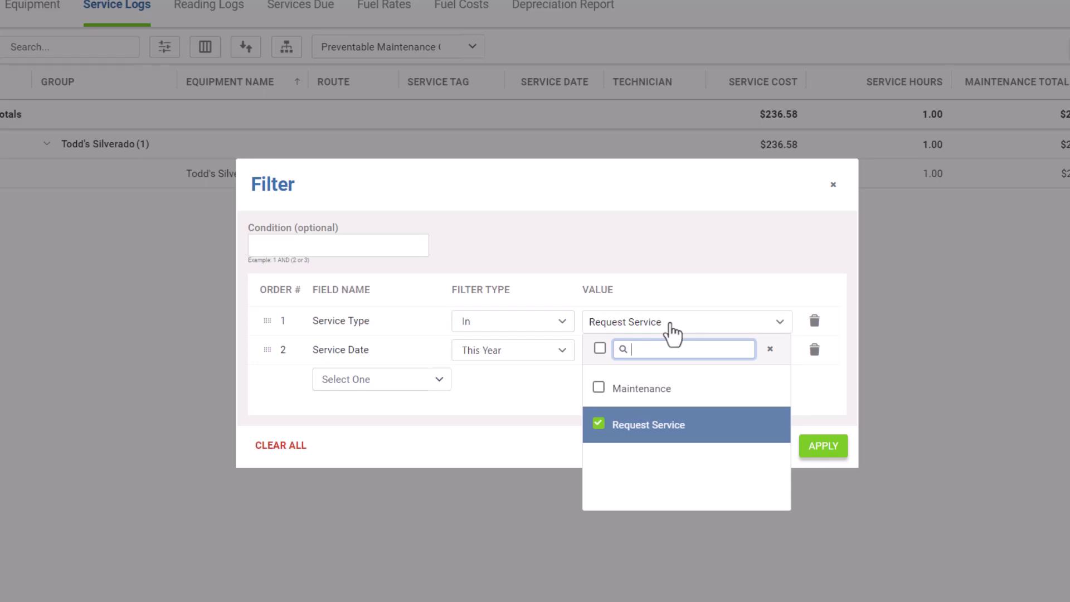
pyautogui.click(663, 281)
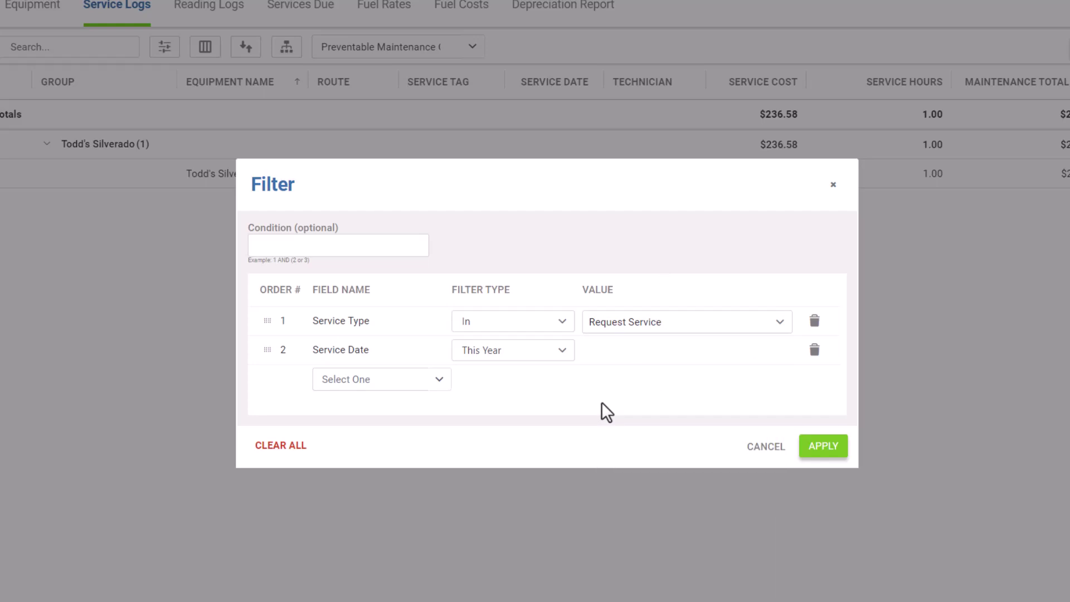
pyautogui.click(824, 448)
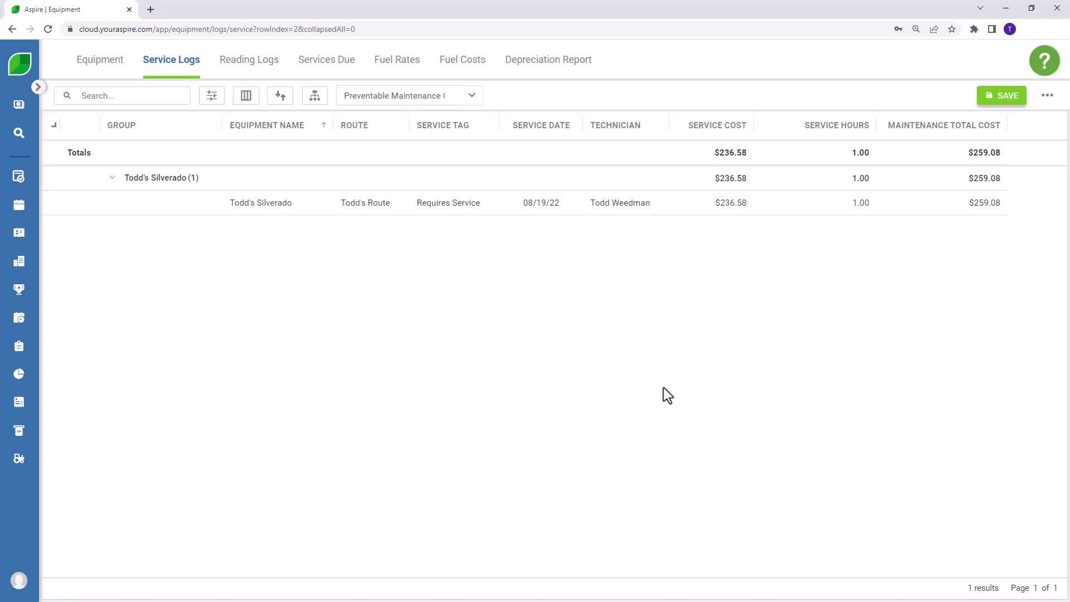
# Close Todd's Silverado service log without changes and go to the Reading Logs
pyautogui.click(248, 205)
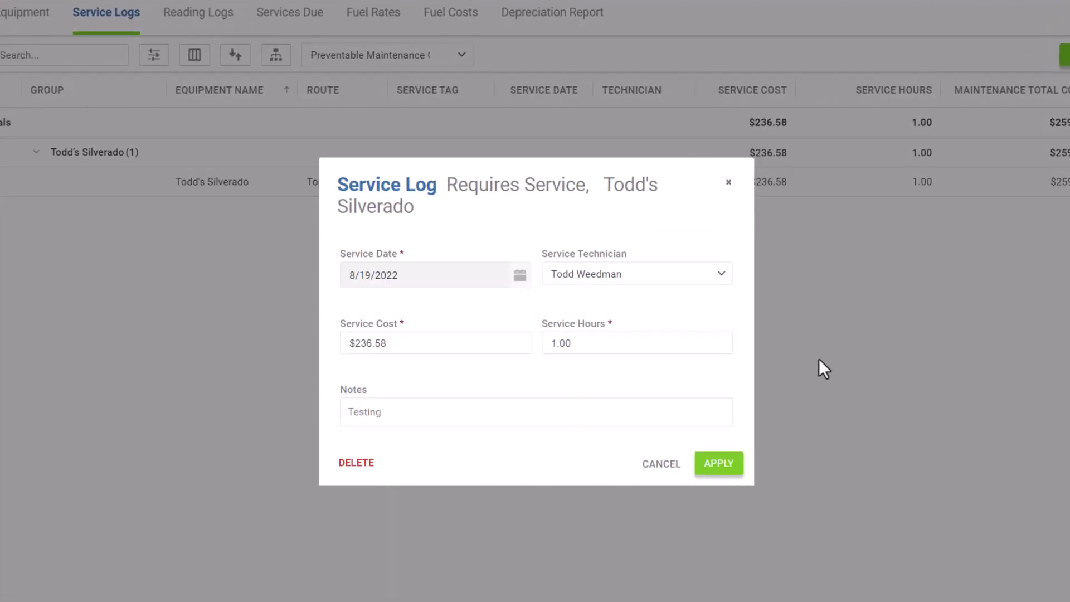
pyautogui.click(665, 464)
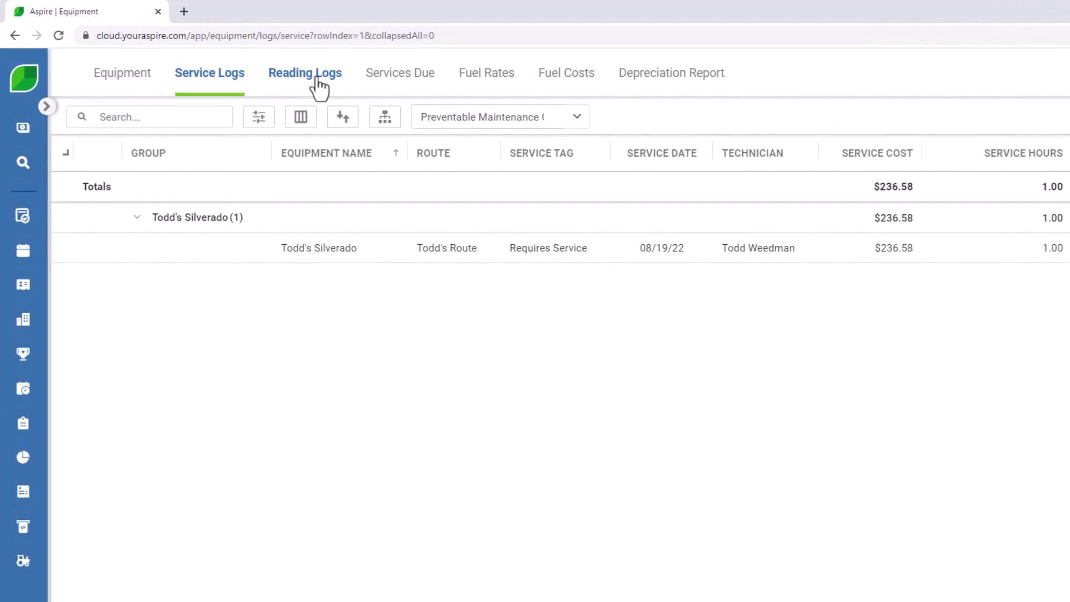
pyautogui.click(305, 74)
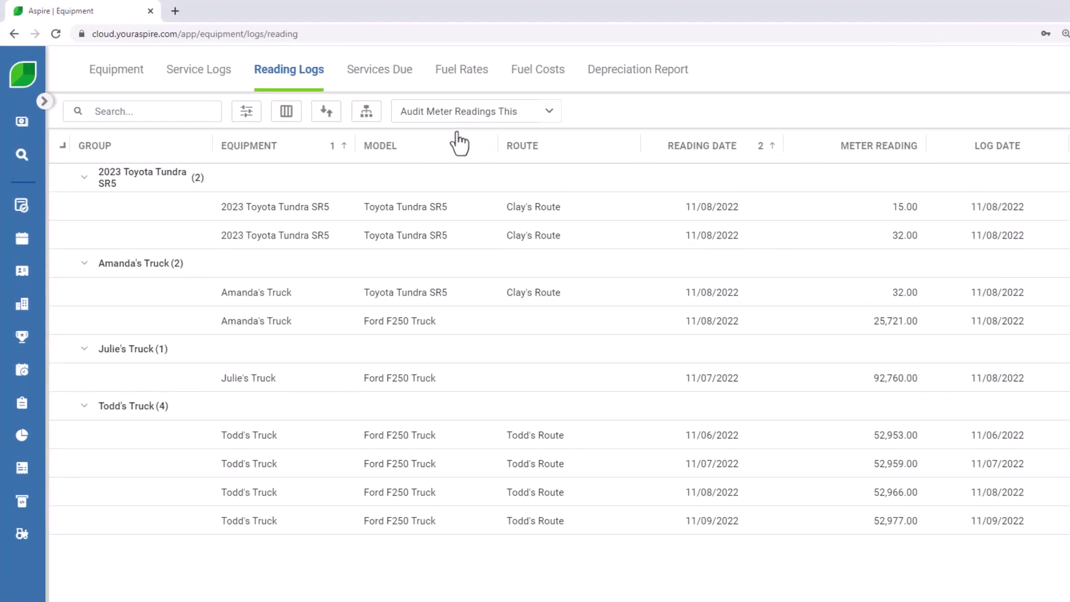
pyautogui.click(246, 113)
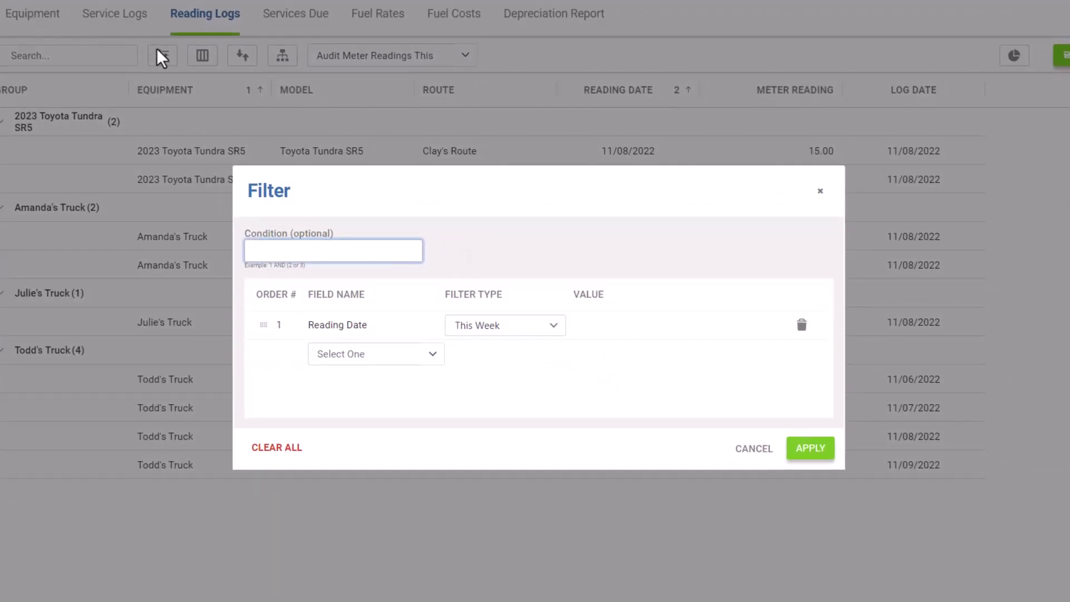
pyautogui.click(793, 448)
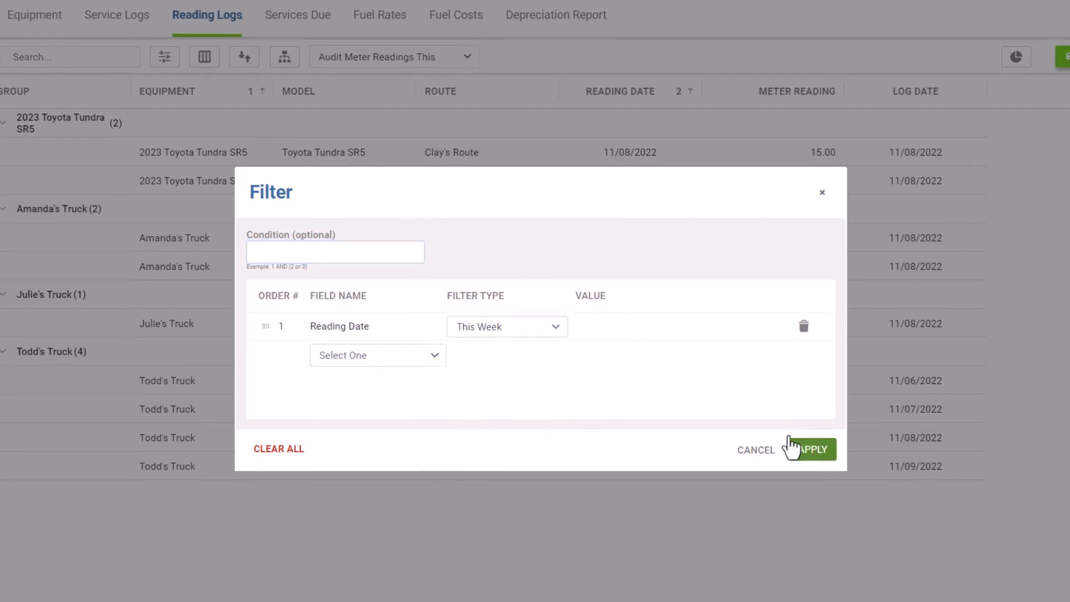